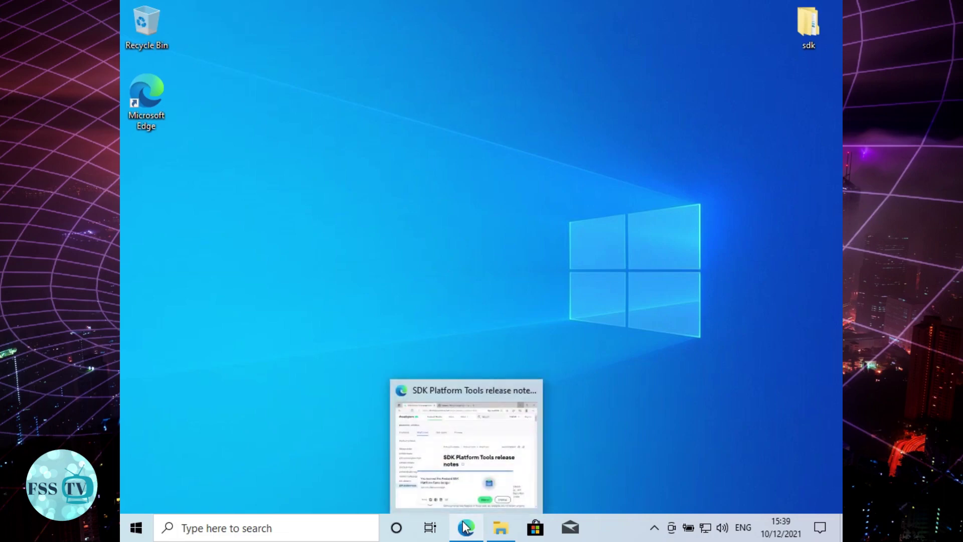
Return to the SDK Platform-Tools release notes in Edge and dismiss the Android SDK badge popup
{"action": "left_click", "coordinate": [453, 528]}
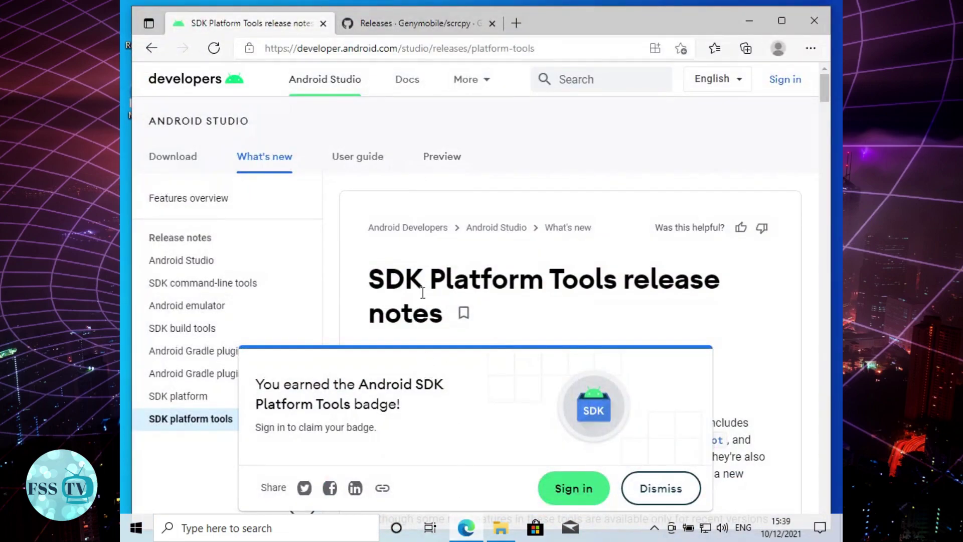
{"action": "scroll", "coordinate": [422, 280], "scroll_direction": "down", "scroll_amount": 5}
{"action": "scroll", "coordinate": [422, 279], "scroll_direction": "down", "scroll_amount": 1}
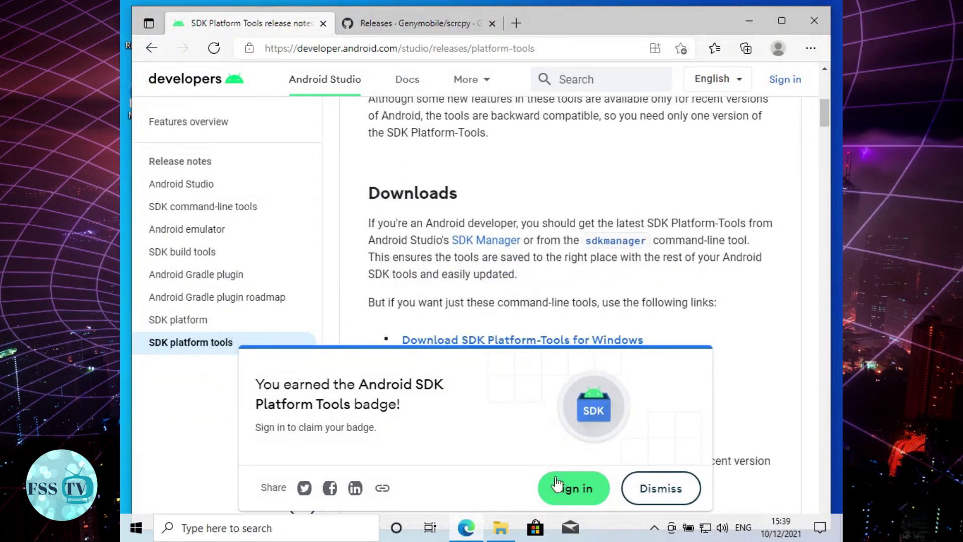
{"action": "left_click", "coordinate": [657, 487]}
{"action": "scroll", "coordinate": [458, 253], "scroll_direction": "down", "scroll_amount": 1}
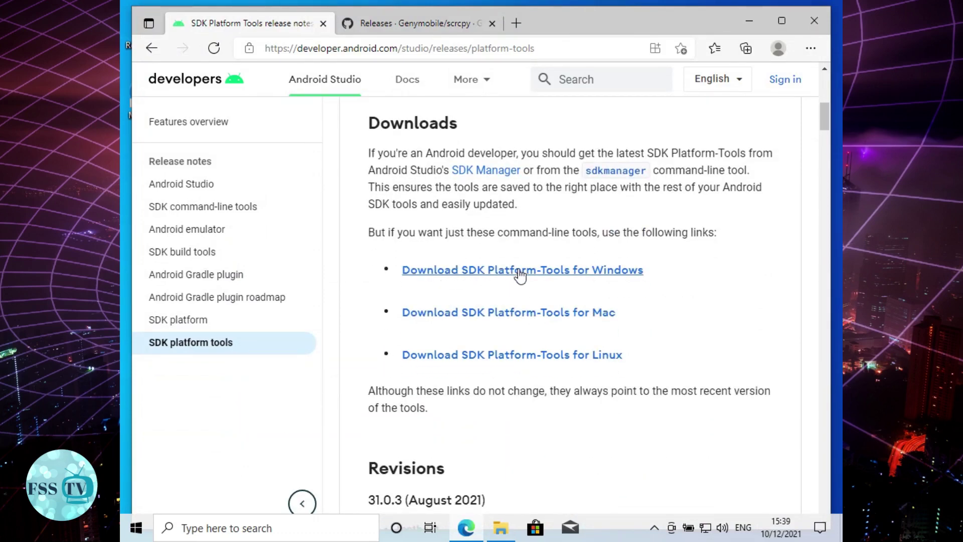
Check the Downloads list for the platform-tools_r31.0.3-windows zip, then minimize Edge
{"action": "left_click", "coordinate": [817, 52]}
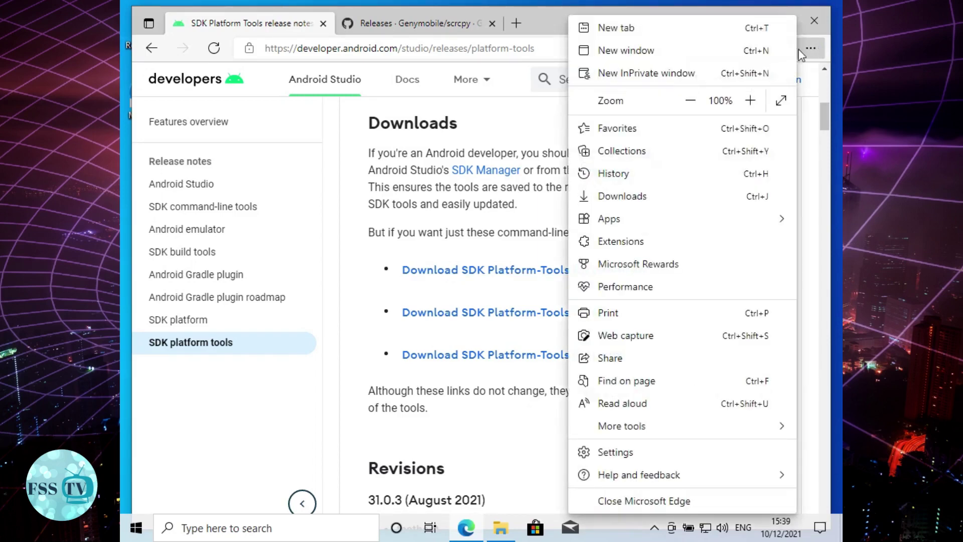
{"action": "left_click", "coordinate": [667, 186]}
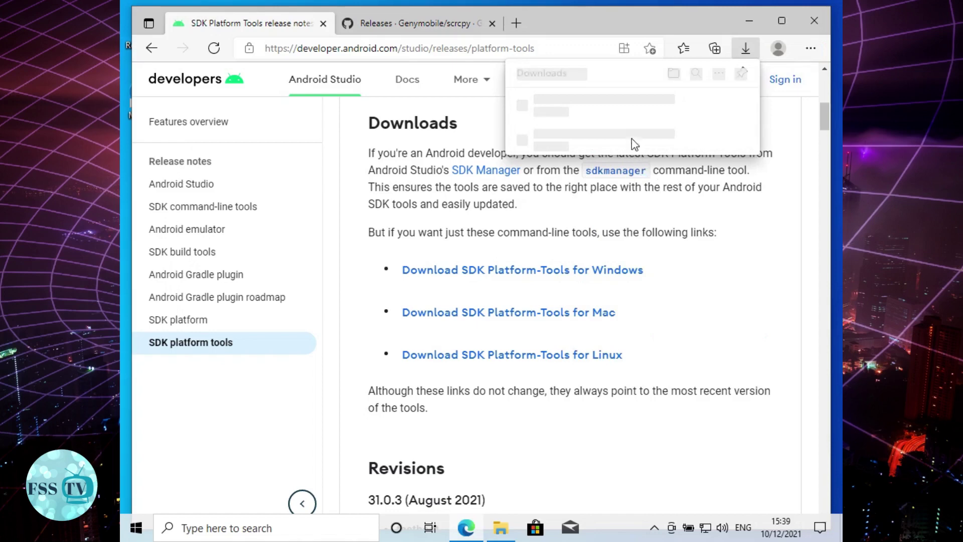
{"action": "left_click", "coordinate": [753, 20]}
Extract all of the platform-tools_r31.0.3-windows zip into its suggested desktop folder
{"action": "left_click", "coordinate": [140, 164]}
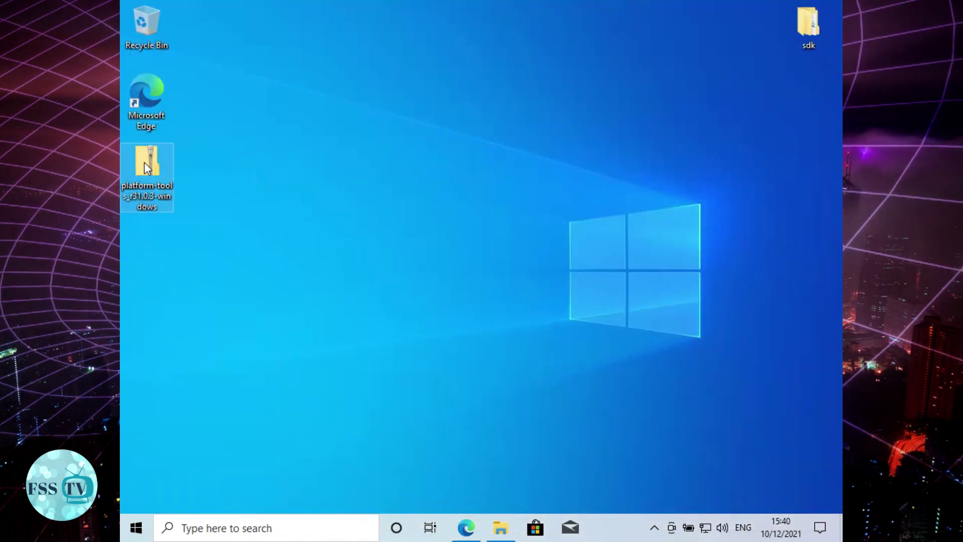
{"action": "right_click", "coordinate": [145, 166]}
{"action": "left_click", "coordinate": [199, 193]}
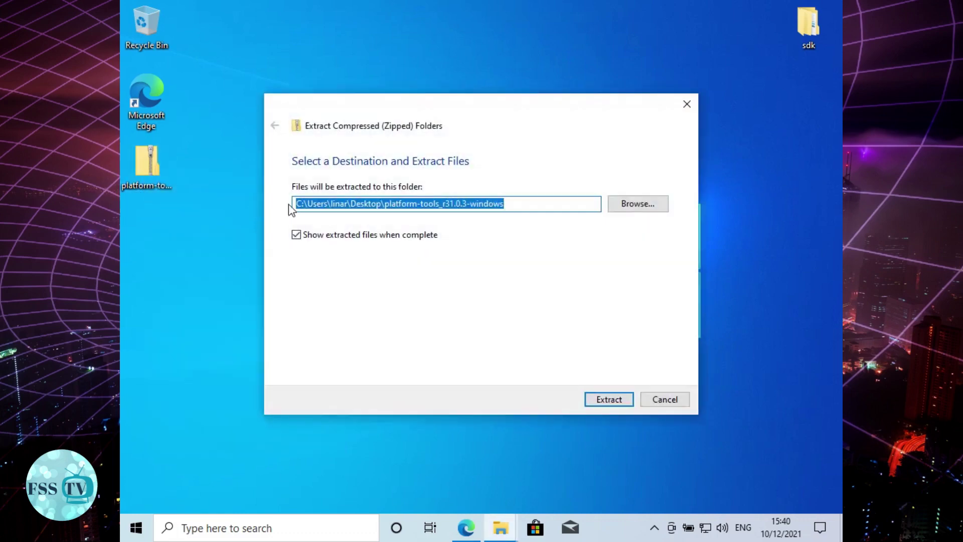
{"action": "left_click", "coordinate": [596, 397]}
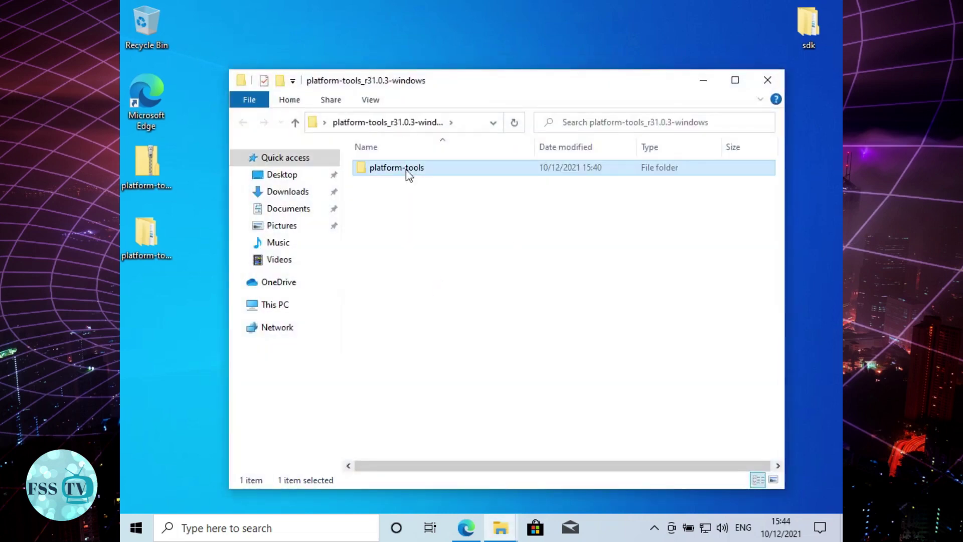
Open PowerShell in platform-tools and run adb devices, .\adb devices and .\adb.exe devices to list the phone
{"action": "right_click", "coordinate": [405, 170]}
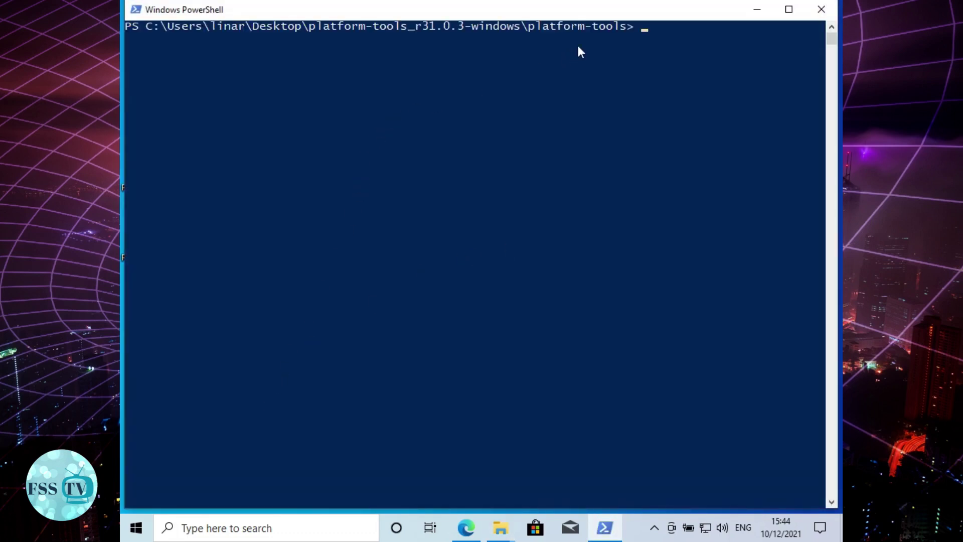
{"action": "type", "text": "Adb devices"}
{"action": "key", "text": "Return"}
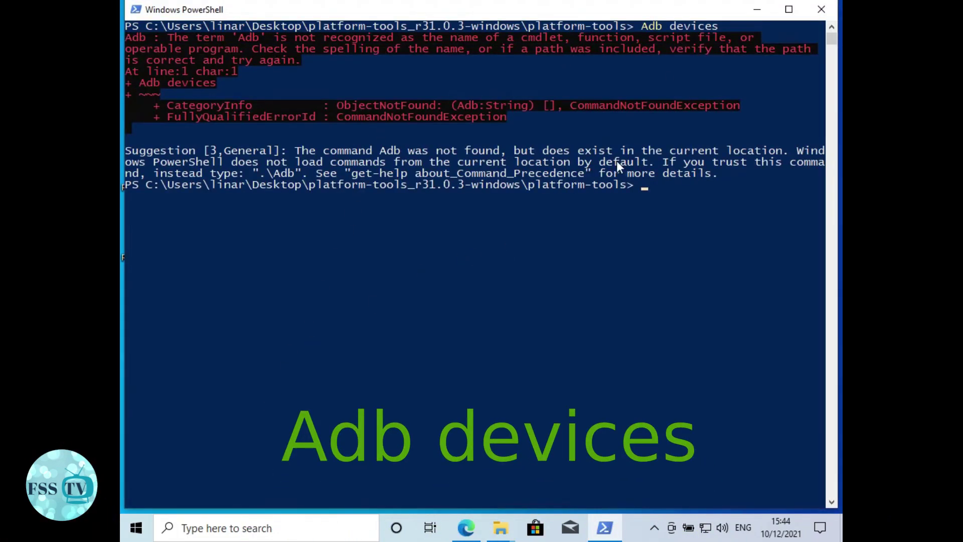
{"action": "type", "text": ".\\adb devices"}
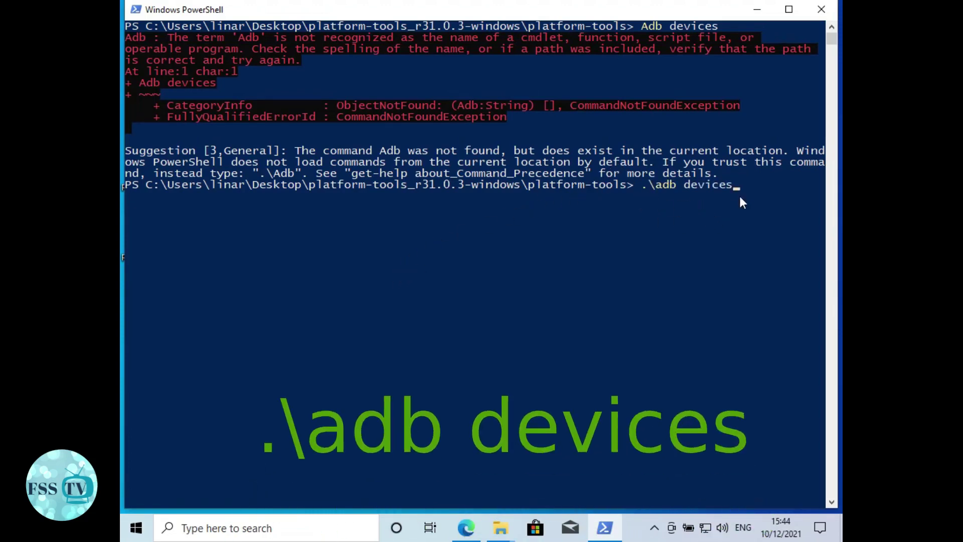
{"action": "key", "text": "Return"}
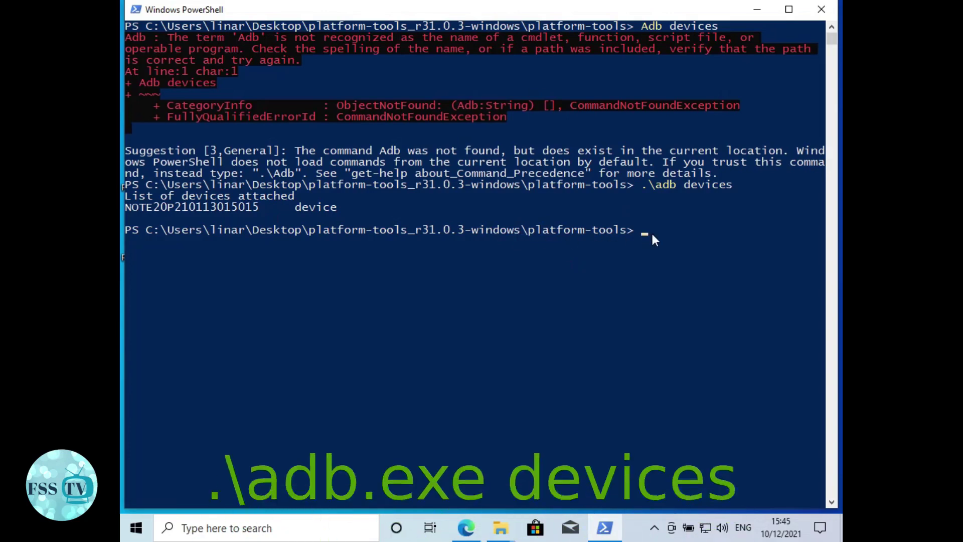
{"action": "type", "text": ".\\adb.exe devices"}
{"action": "key", "text": "Return"}
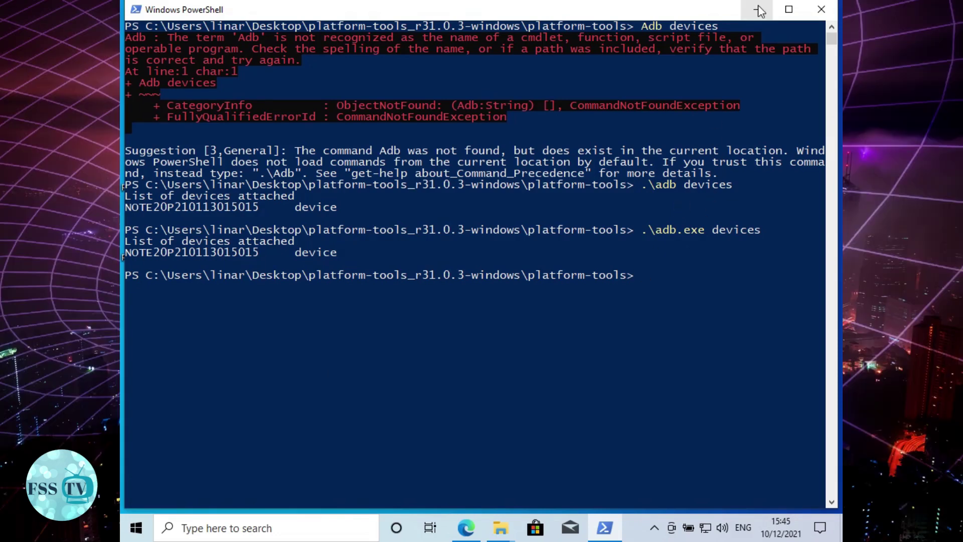
{"action": "left_click", "coordinate": [761, 11]}
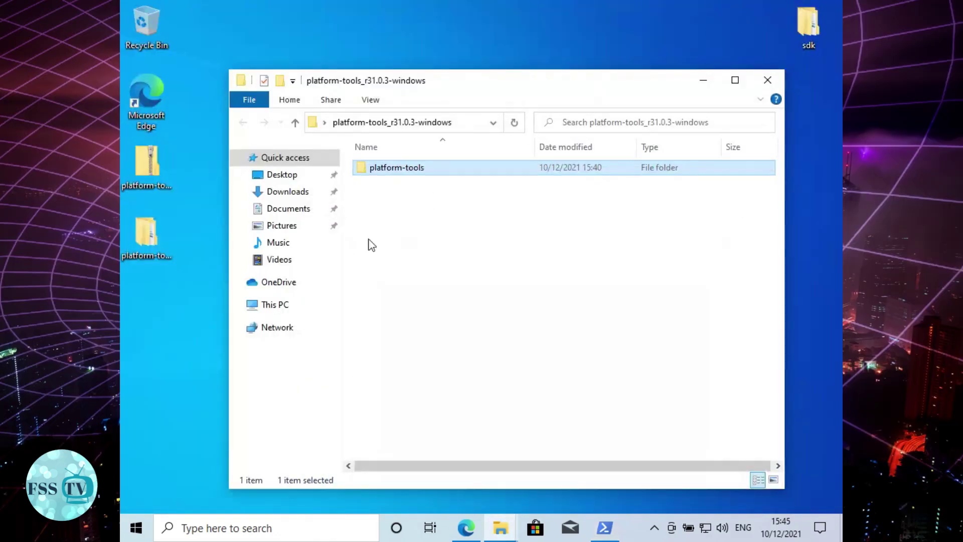
From the scrcpy Releases tab in Edge, show scrcpy-win64-v1.21.zip in its folder via Downloads
{"action": "left_click", "coordinate": [711, 82]}
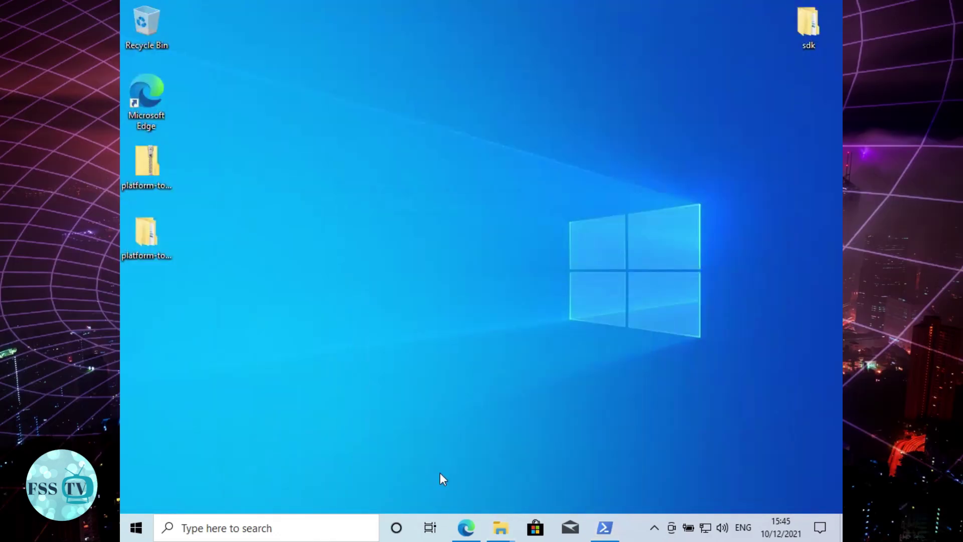
{"action": "left_click", "coordinate": [461, 531]}
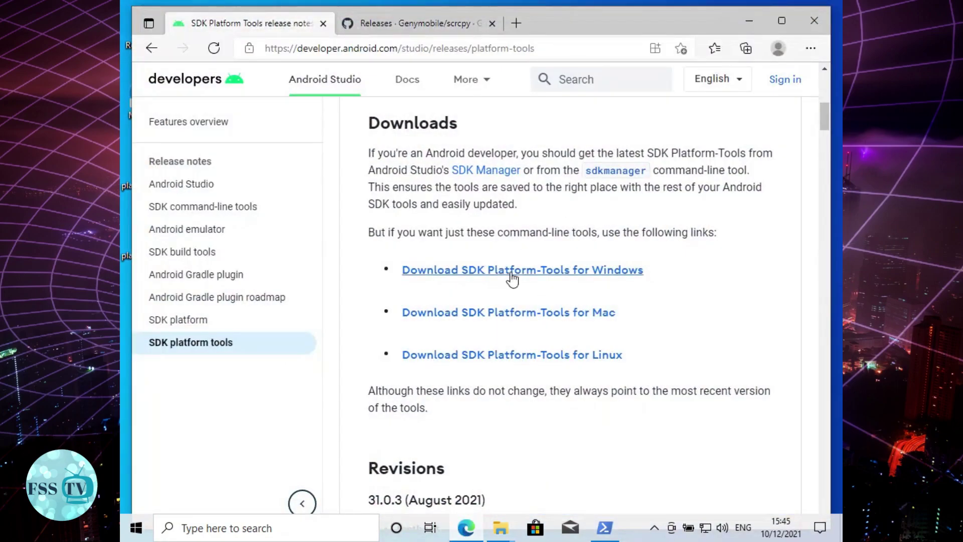
{"action": "left_click", "coordinate": [392, 24]}
{"action": "scroll", "coordinate": [567, 253], "scroll_direction": "down", "scroll_amount": 10}
{"action": "scroll", "coordinate": [567, 248], "scroll_direction": "down", "scroll_amount": 15}
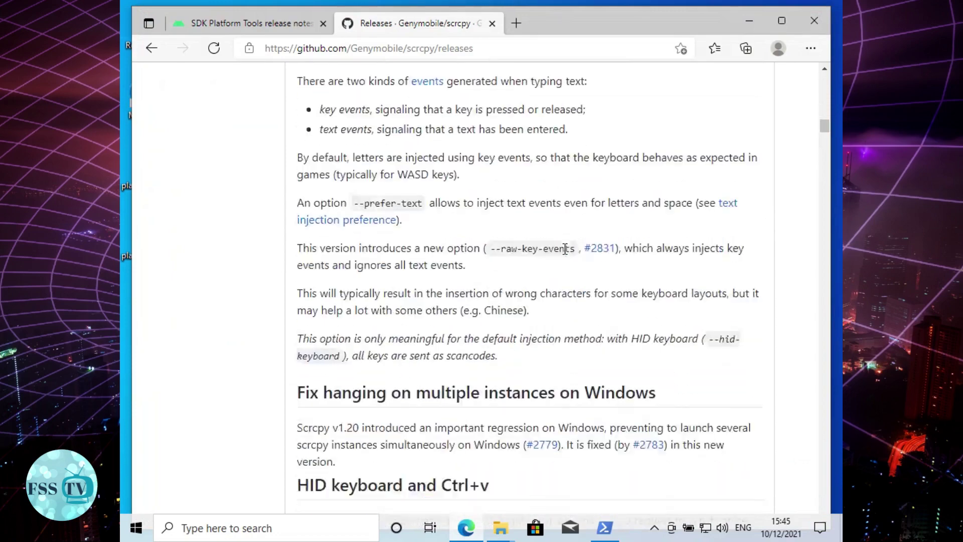
{"action": "scroll", "coordinate": [561, 246], "scroll_direction": "down", "scroll_amount": 10}
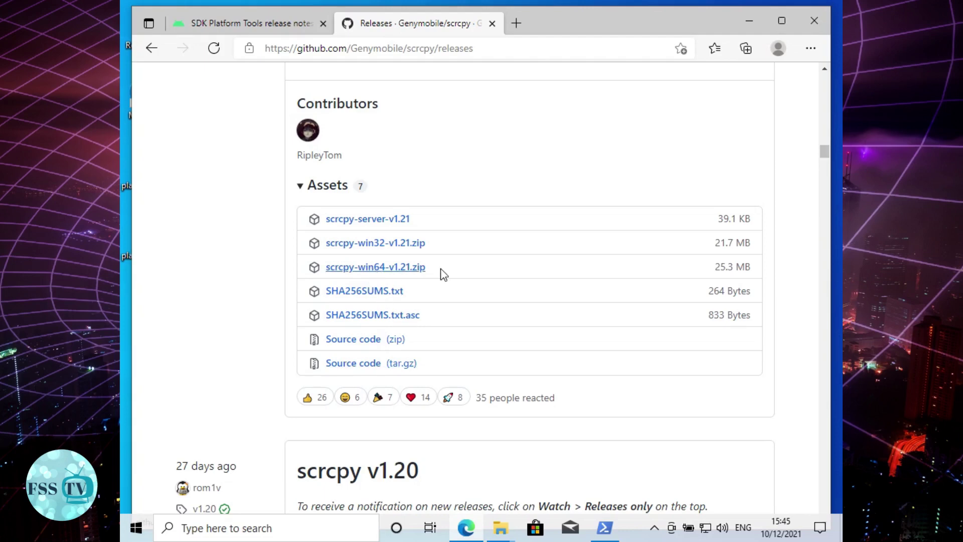
{"action": "left_click", "coordinate": [810, 48]}
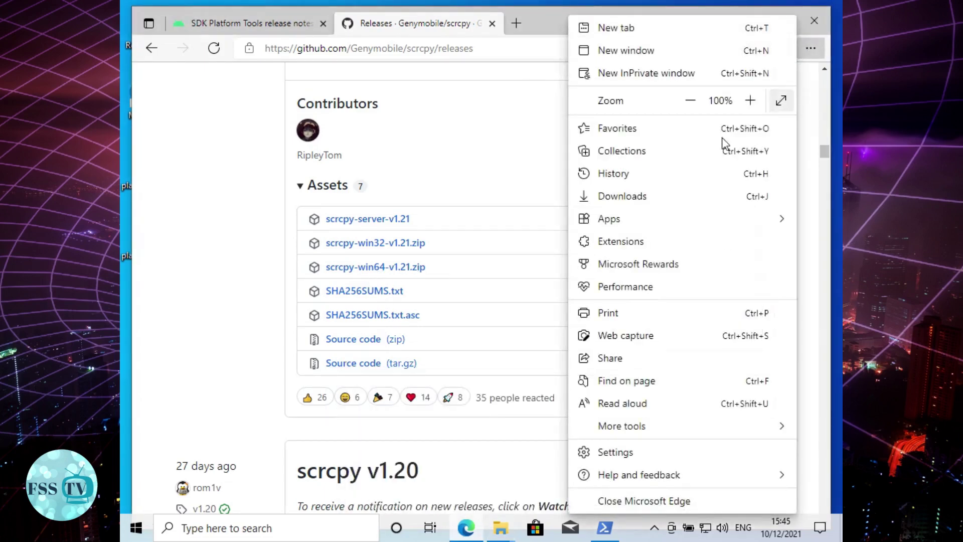
{"action": "left_click", "coordinate": [652, 197]}
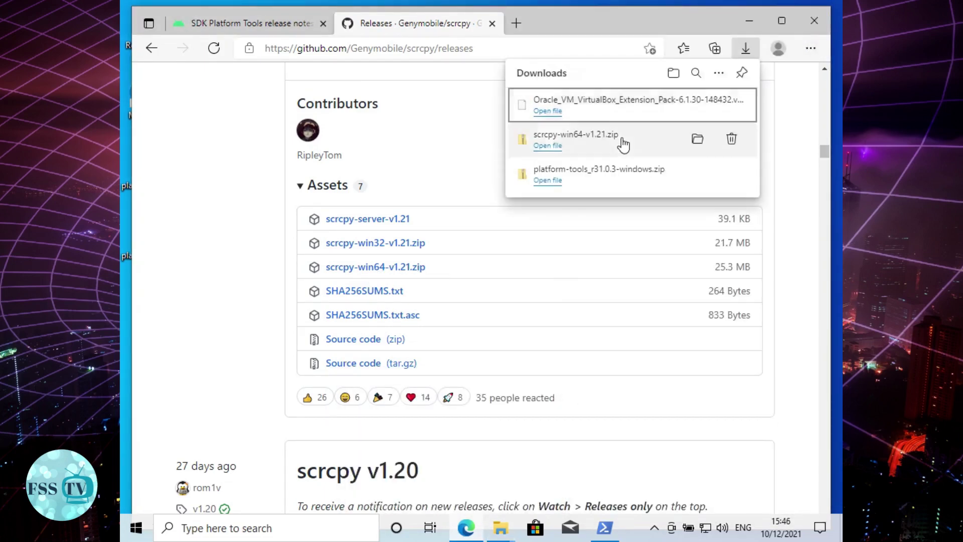
{"action": "left_click", "coordinate": [697, 141]}
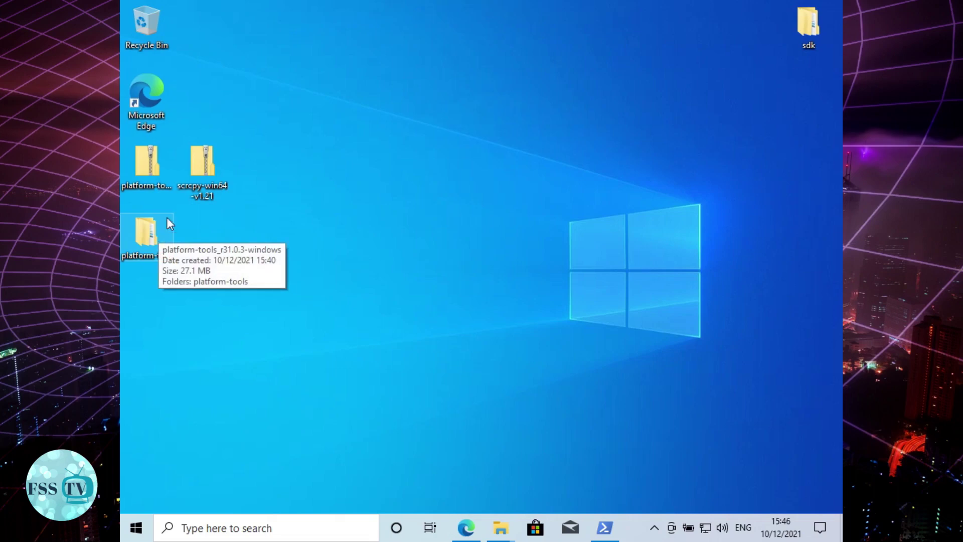
Extract scrcpy-win64-v1.21.zip with the destination set to the platform-tools folder
{"action": "right_click", "coordinate": [211, 169]}
{"action": "left_click", "coordinate": [258, 200]}
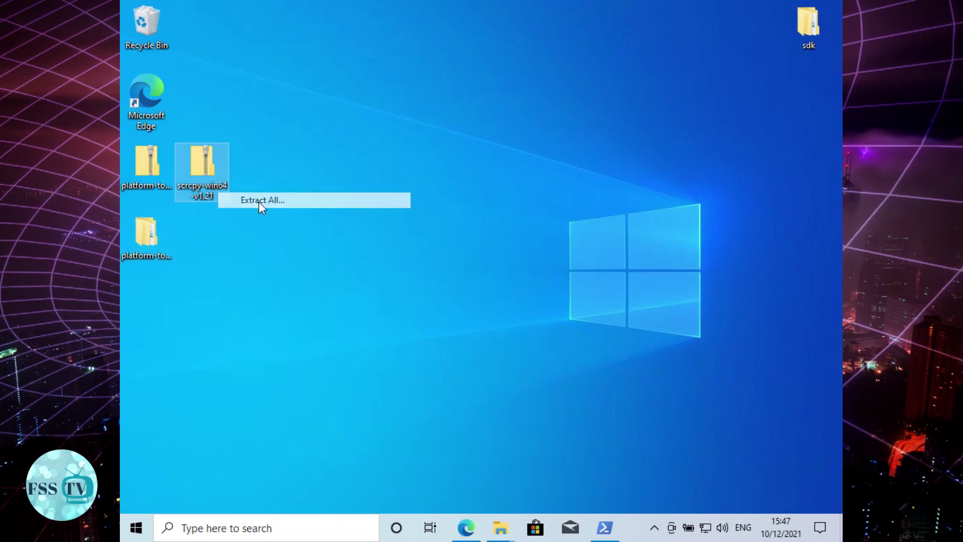
{"action": "left_click", "coordinate": [648, 203]}
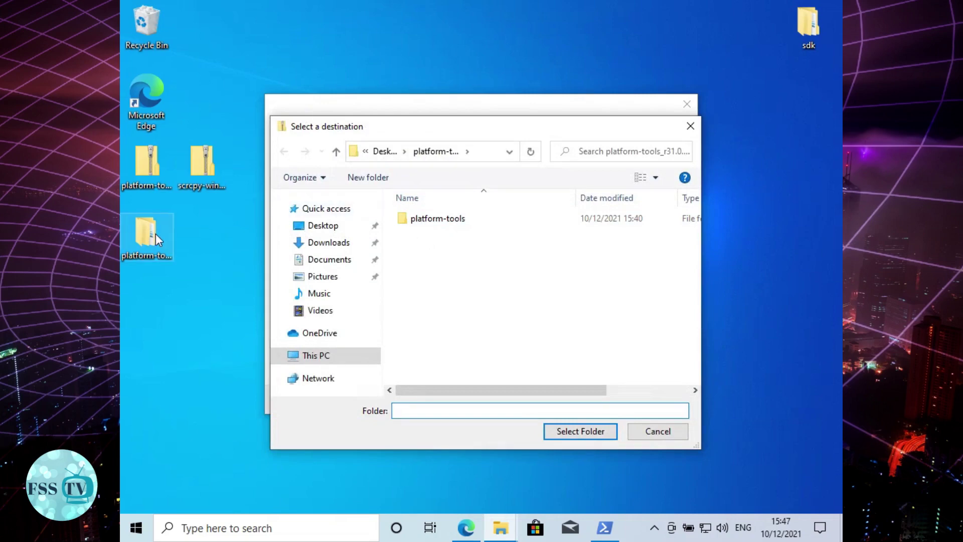
{"action": "left_click", "coordinate": [422, 221]}
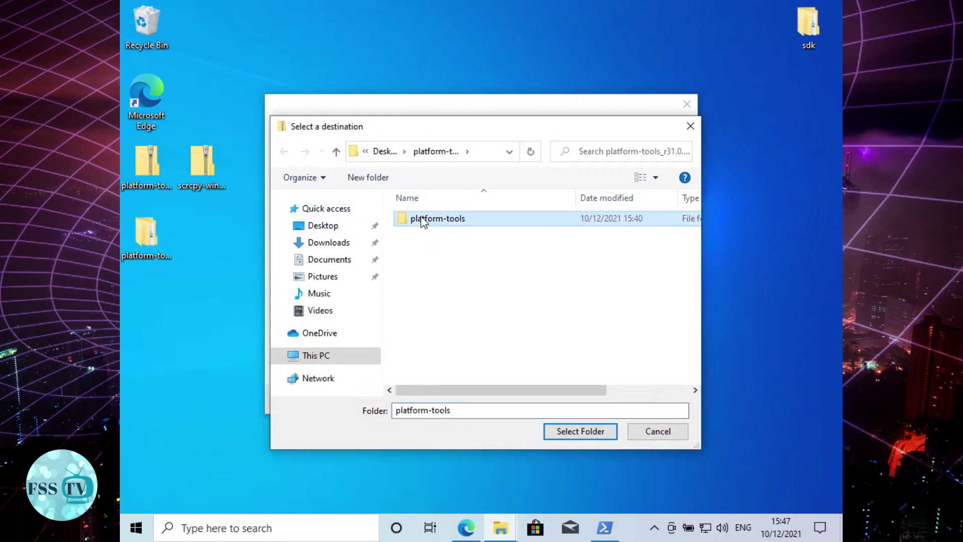
{"action": "double_click", "coordinate": [422, 220]}
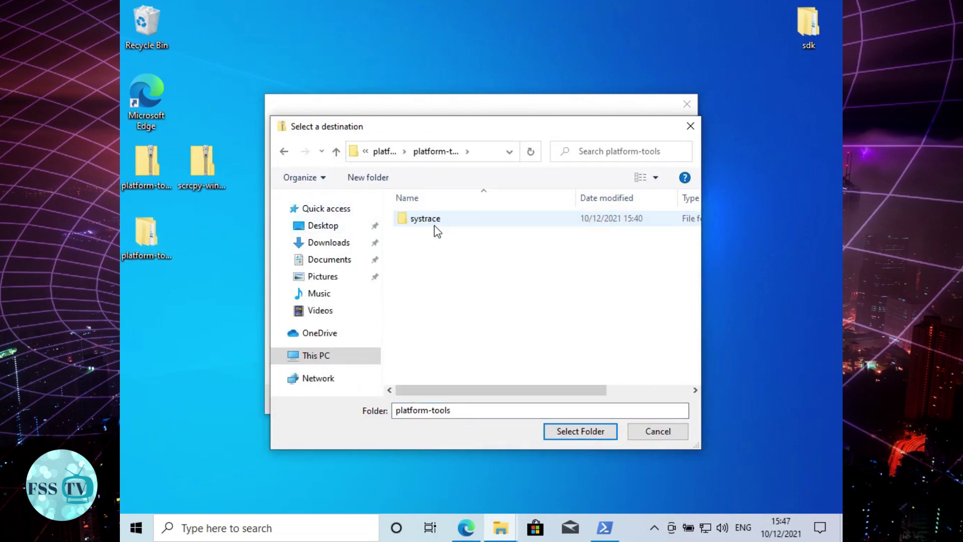
{"action": "left_click", "coordinate": [565, 432]}
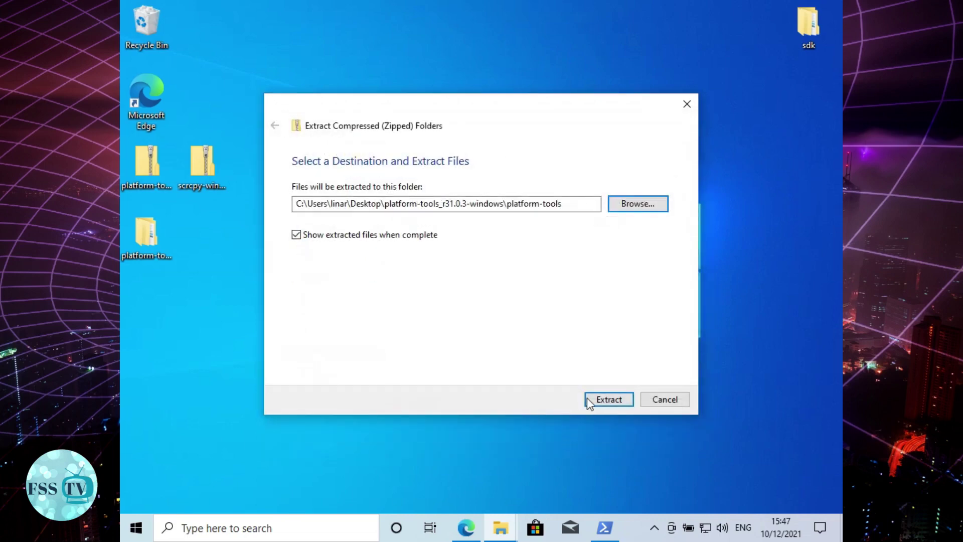
{"action": "left_click", "coordinate": [593, 398]}
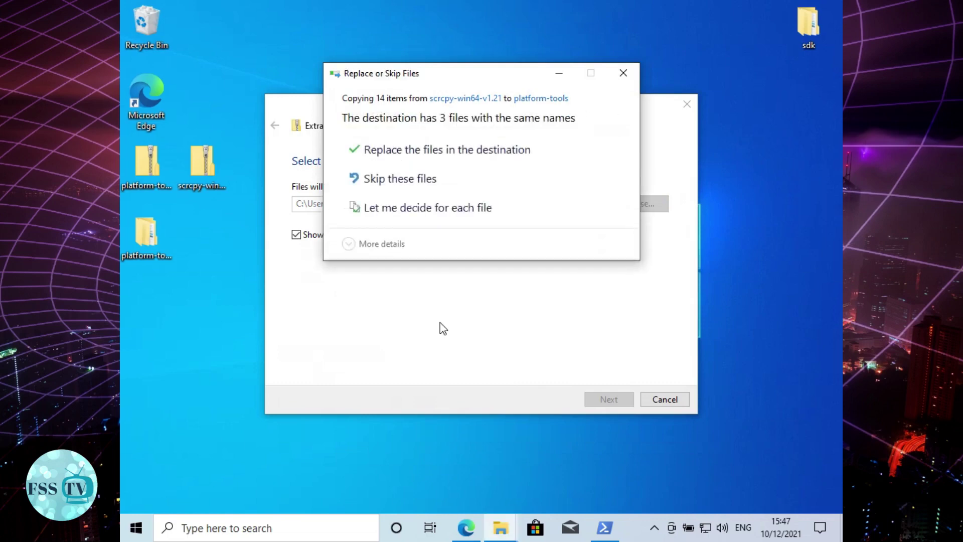
Replace the three same-named files in platform-tools with the scrcpy versions
{"action": "left_click", "coordinate": [435, 153]}
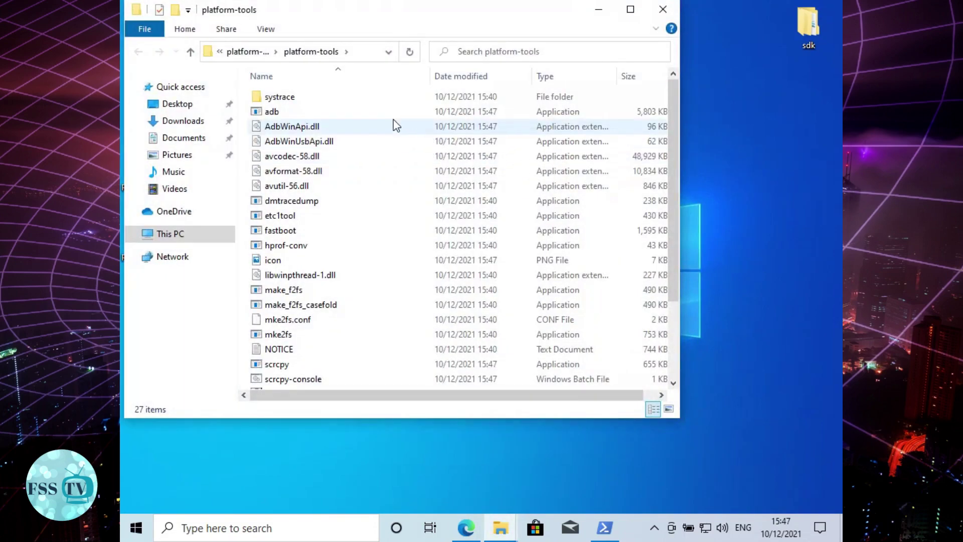
{"action": "scroll", "coordinate": [392, 161], "scroll_direction": "down", "scroll_amount": 1}
{"action": "scroll", "coordinate": [393, 166], "scroll_direction": "down", "scroll_amount": 2}
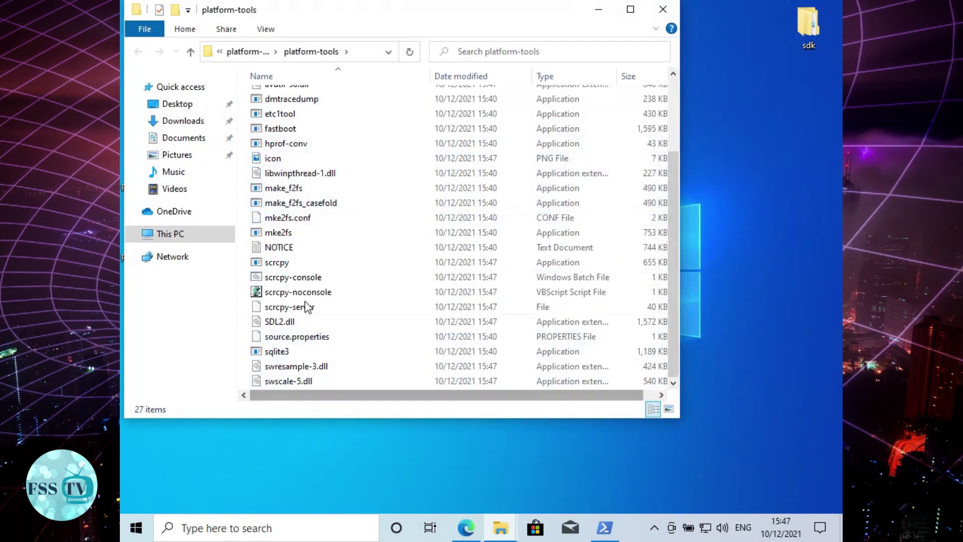
Launch scrcpy.exe past the SmartScreen warning and unlock the mirrored phone with its pattern
{"action": "double_click", "coordinate": [300, 262]}
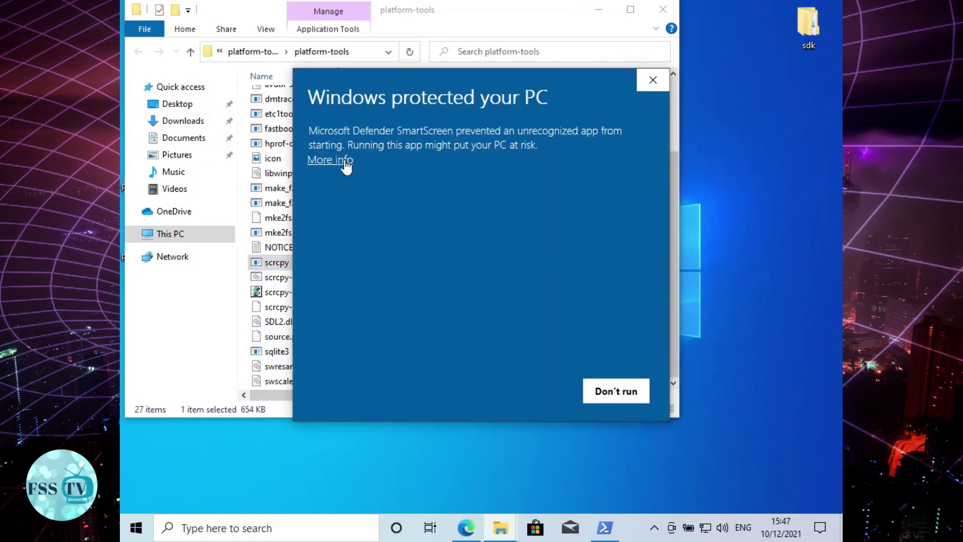
{"action": "left_click", "coordinate": [346, 160]}
{"action": "left_click", "coordinate": [502, 396]}
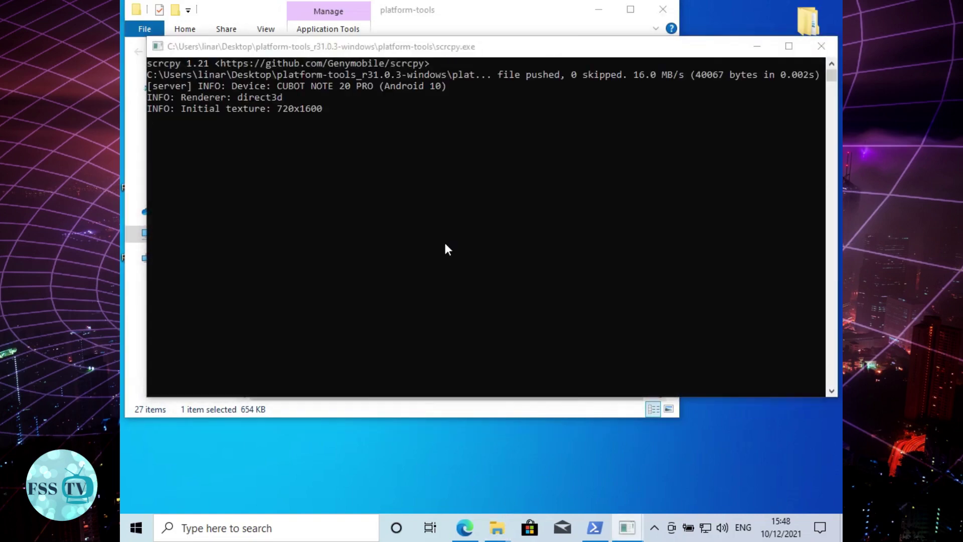
{"action": "left_click_drag", "start_coordinate": [434, 335], "coordinate": [436, 211]}
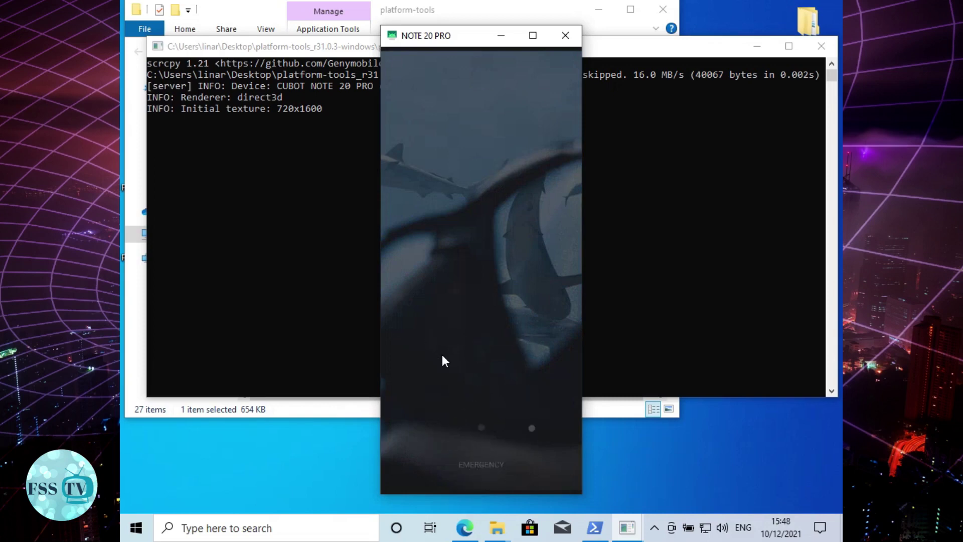
{"action": "scroll", "coordinate": [484, 321], "scroll_direction": "down", "scroll_amount": 2}
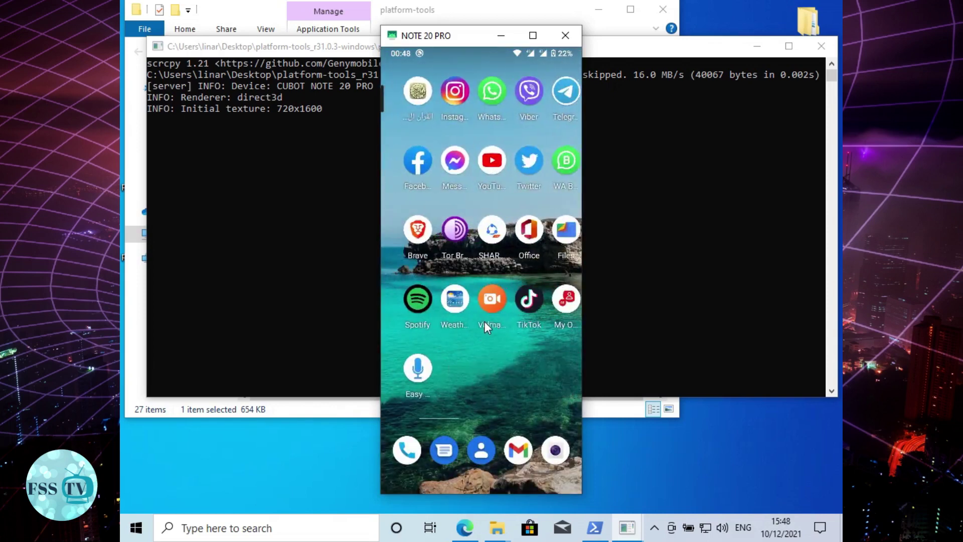
{"action": "scroll", "coordinate": [484, 325], "scroll_direction": "up", "scroll_amount": 2}
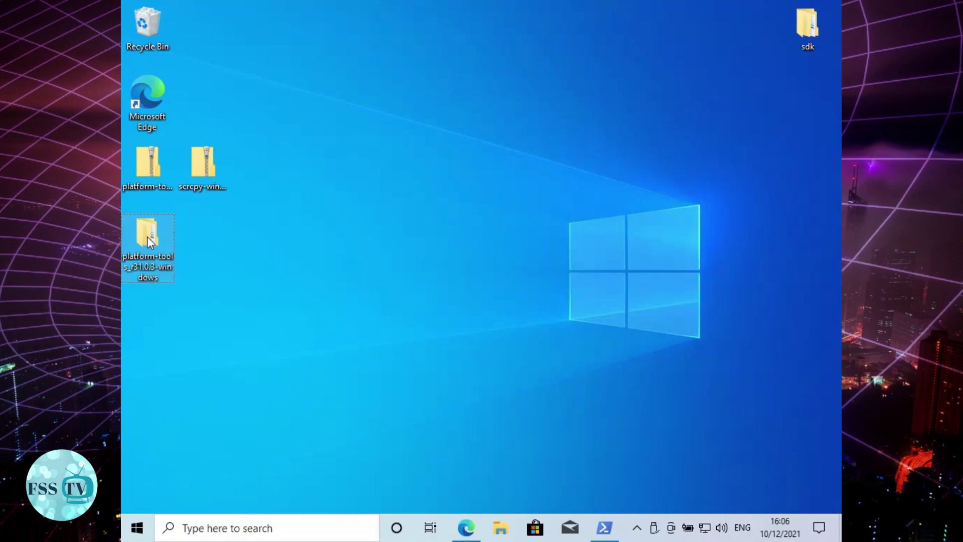
Open PowerShell in platform-tools and list attached devices with .\adb.exe devices
{"action": "right_click", "coordinate": [148, 237]}
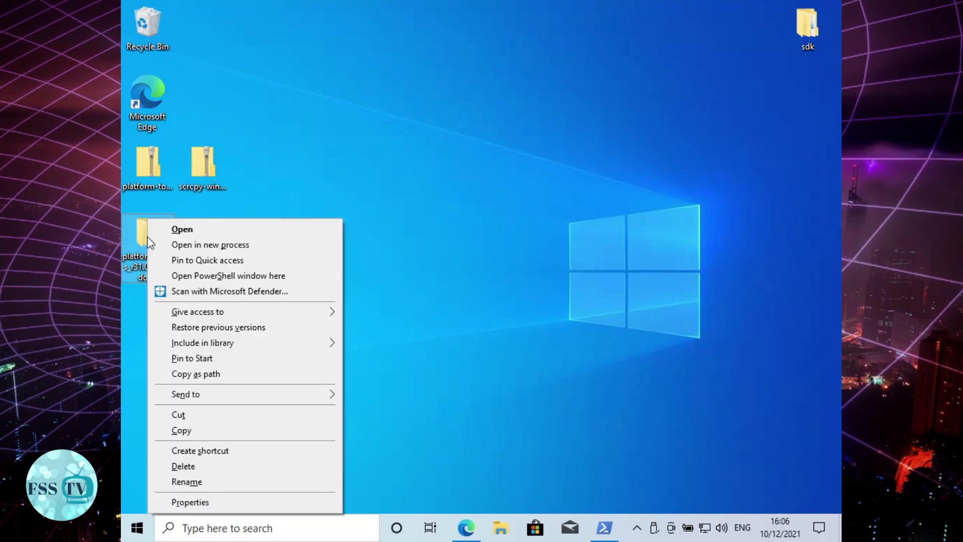
{"action": "left_click", "coordinate": [232, 277]}
{"action": "type", "text": ".\\adb.exe devices"}
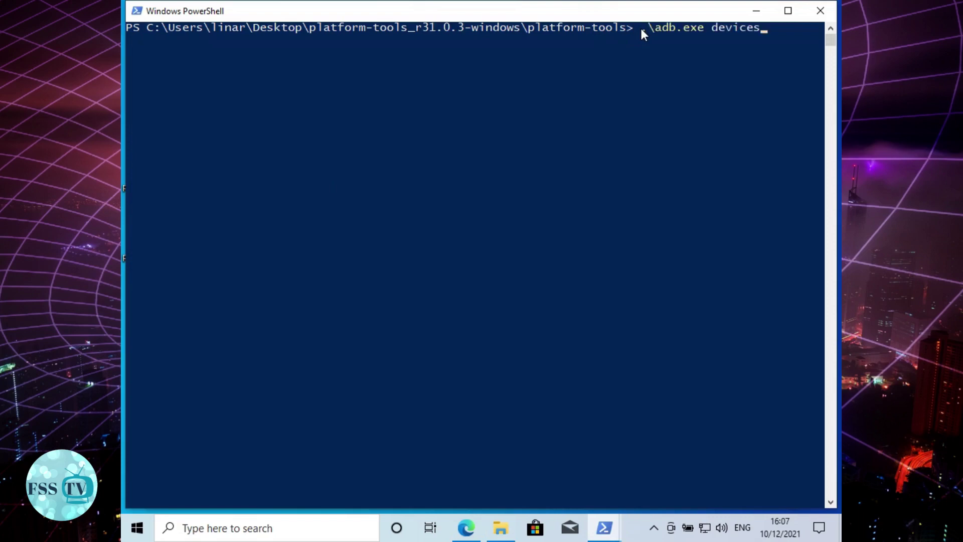
{"action": "key", "text": "Return"}
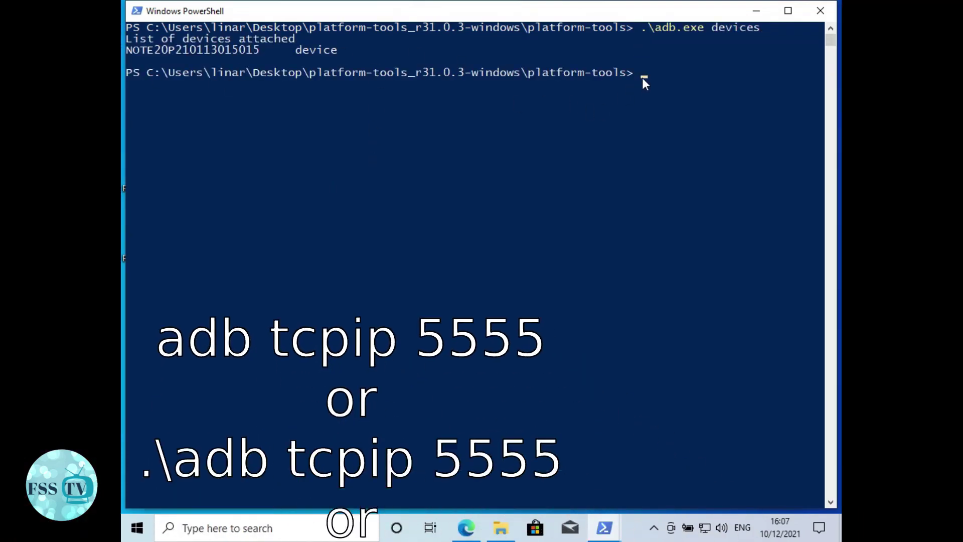
Switch adb to TCP port 5555 with .\adb tcpip 5555, then enter .\adb connect 192.168.1.3
{"action": "right_click", "coordinate": [642, 76]}
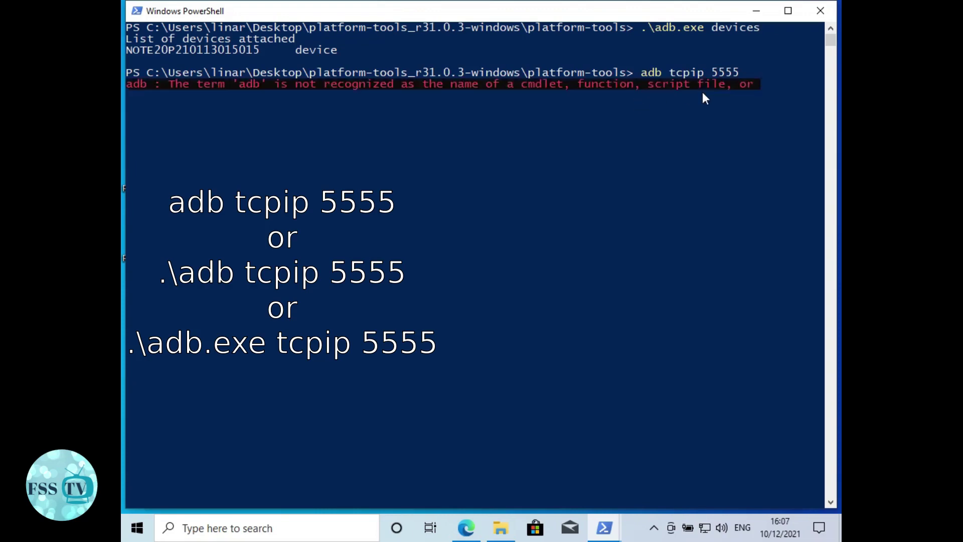
{"action": "key", "text": "Return"}
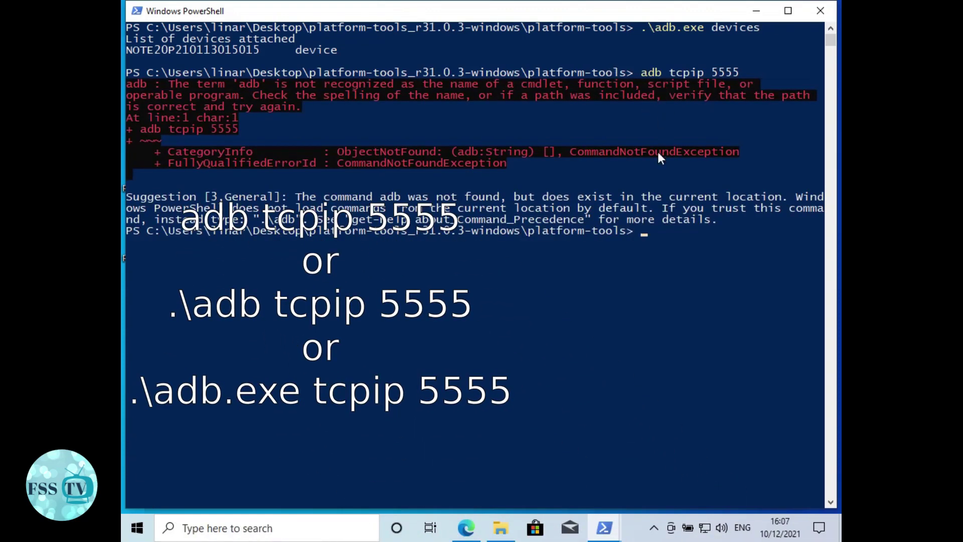
{"action": "type", "text": ".\\adb tcpi"}
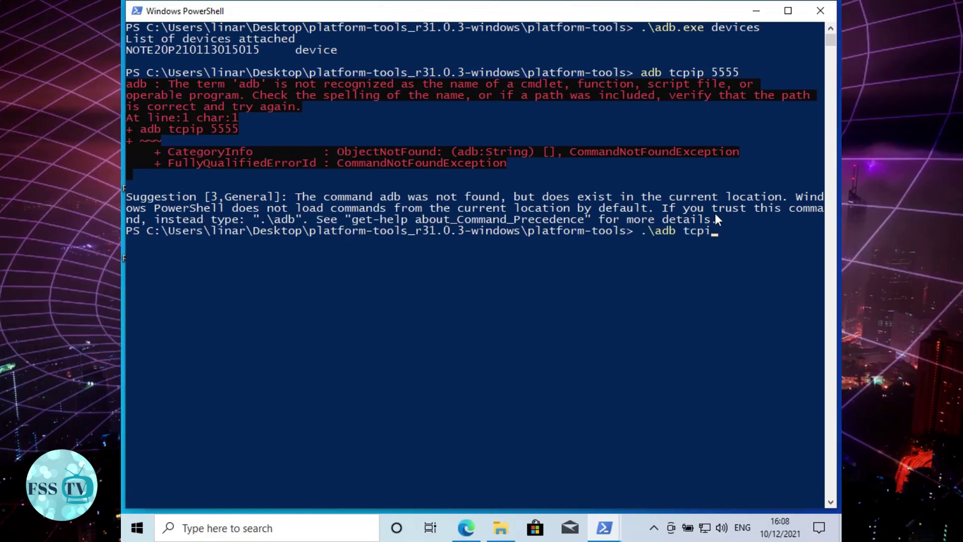
{"action": "type", "text": "p"}
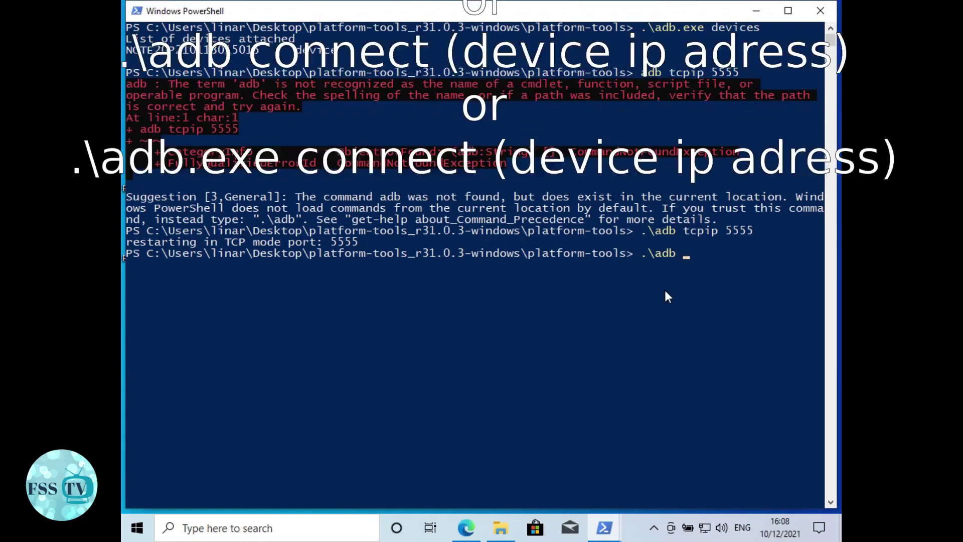
{"action": "type", "text": "co"}
{"action": "type", "text": "nnect"}
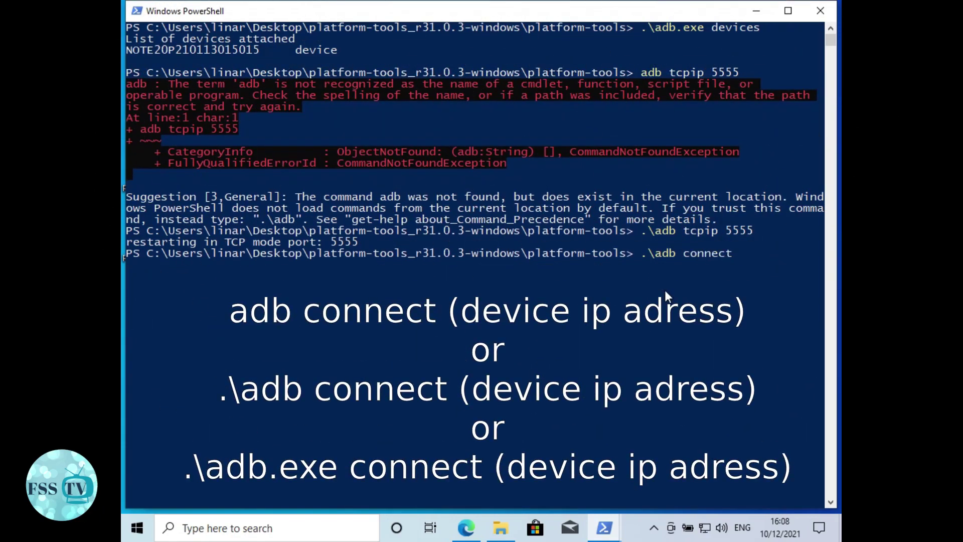
{"action": "type", "text": " 19"}
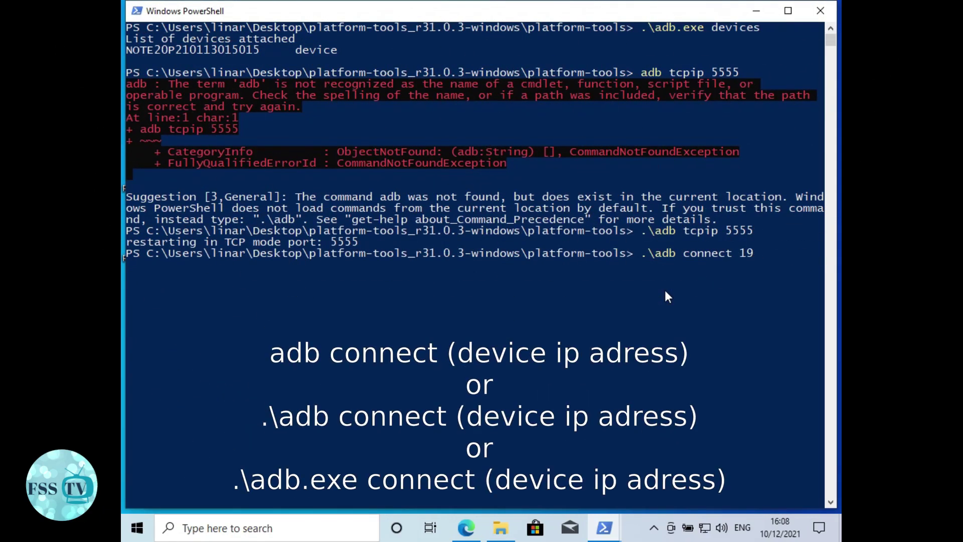
{"action": "type", "text": "2.168.1.3"}
Connect adb to 192.168.1.3:5555 and run .\scrcpy to mirror the phone over Wi-Fi
{"action": "key", "text": "Return"}
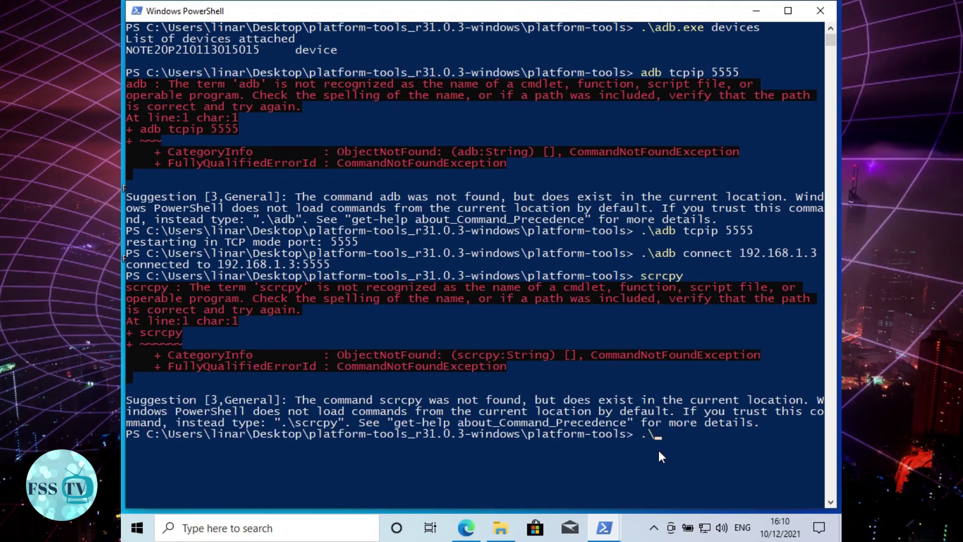
{"action": "type", "text": "scr"}
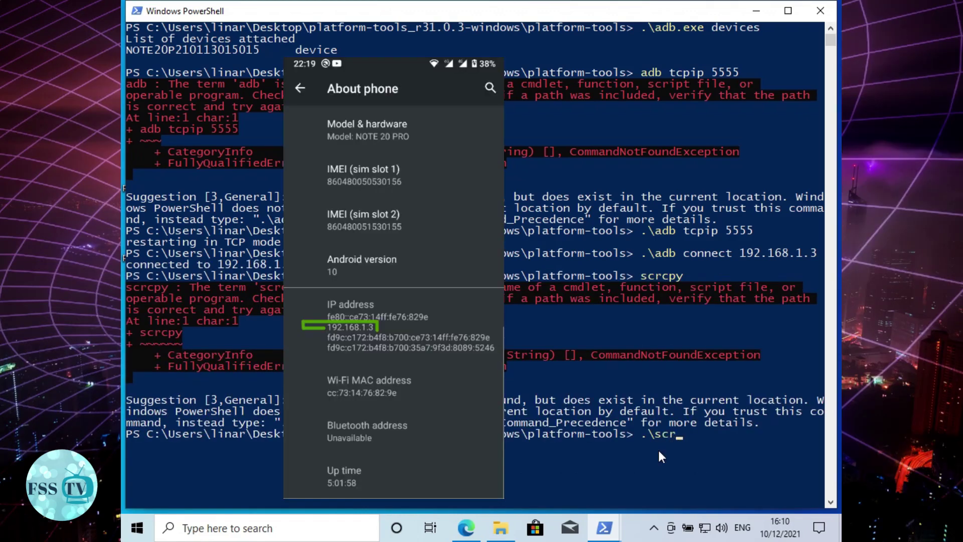
{"action": "type", "text": "cpy"}
{"action": "key", "text": "Return"}
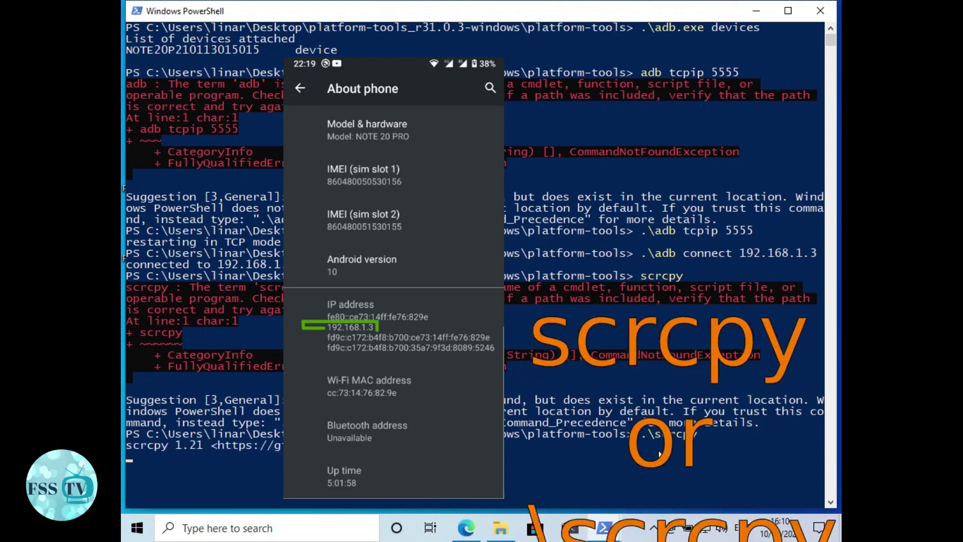